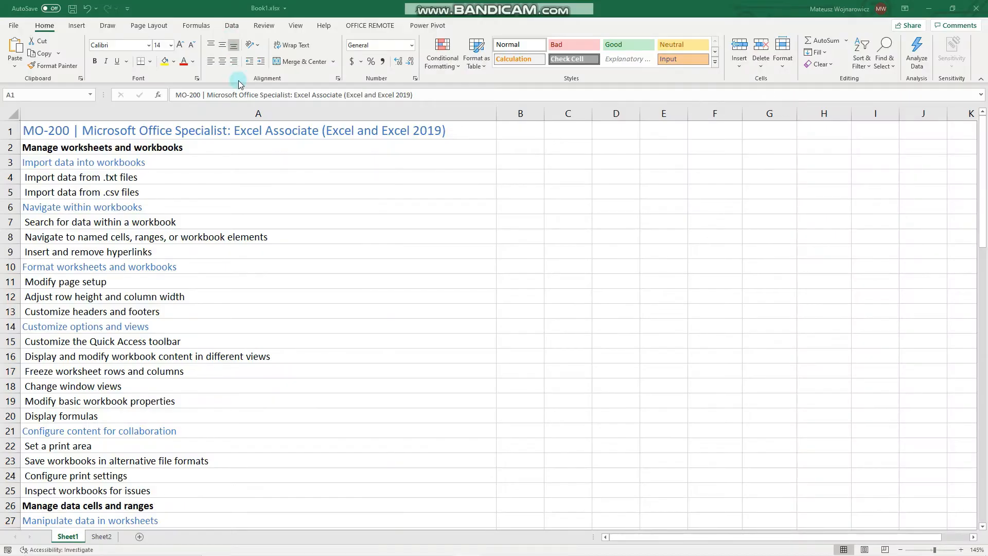
Review the objectives on Sheet1, selecting the 'Add and modify chart elements' item
{"action": "left_click", "coordinate": [56, 131]}
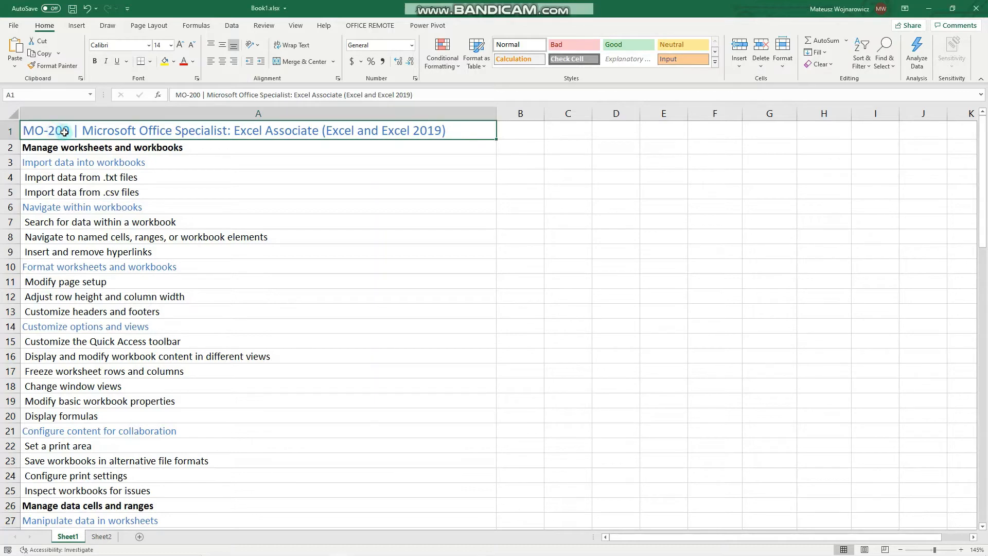
{"action": "scroll", "coordinate": [124, 181], "scroll_direction": "down", "scroll_amount": 2}
{"action": "scroll", "coordinate": [124, 182], "scroll_direction": "down", "scroll_amount": 10}
{"action": "scroll", "coordinate": [128, 205], "scroll_direction": "down", "scroll_amount": 8}
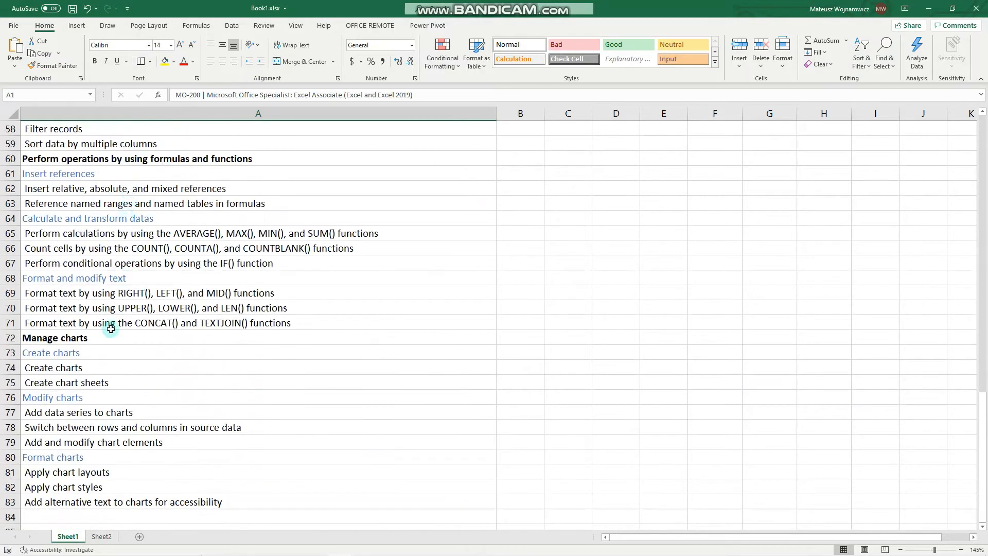
{"action": "scroll", "coordinate": [127, 205], "scroll_direction": "down", "scroll_amount": 1}
{"action": "left_click", "coordinate": [94, 399]}
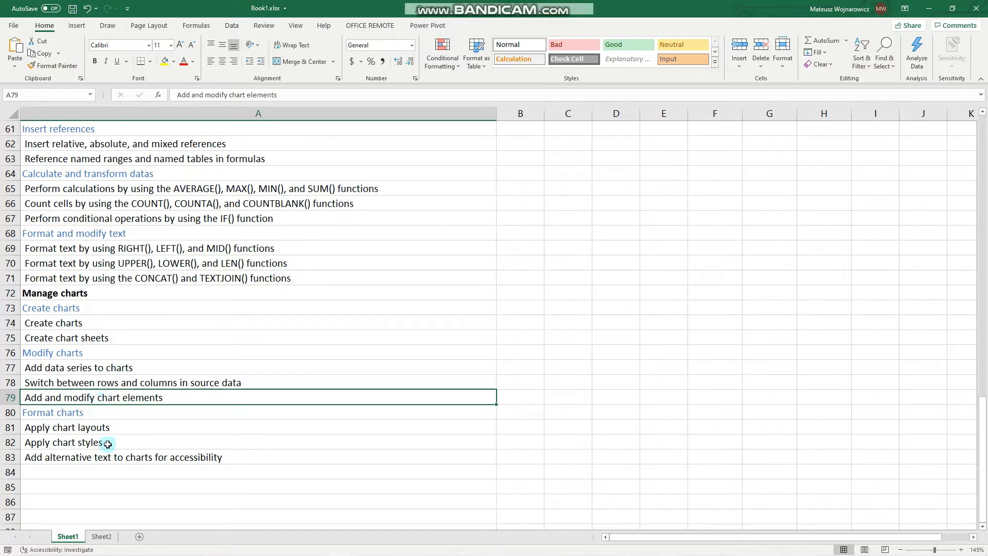
Switch to Sheet2 and select the temperature chart, showing its Chart Elements list
{"action": "left_click", "coordinate": [101, 536]}
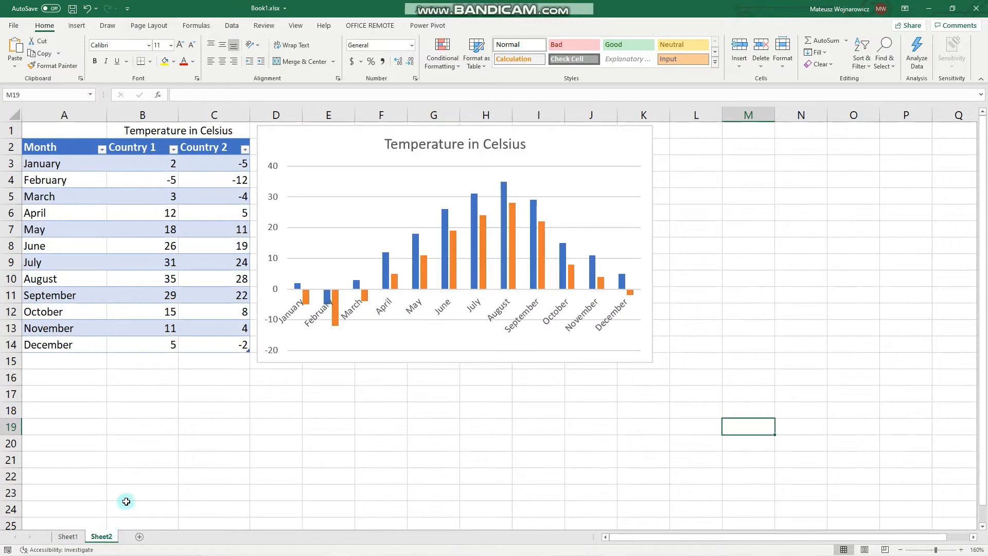
{"action": "left_click", "coordinate": [301, 143]}
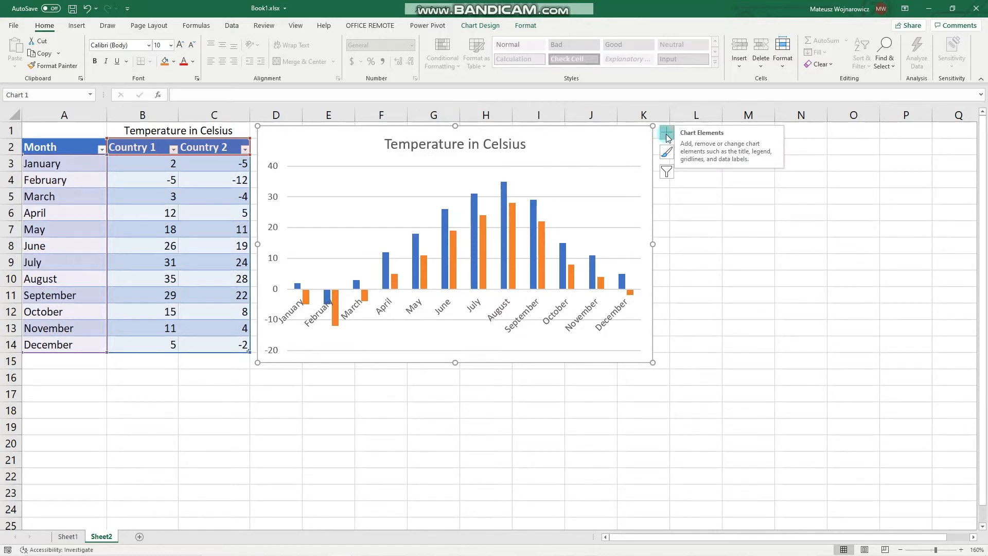
{"action": "left_click", "coordinate": [667, 136]}
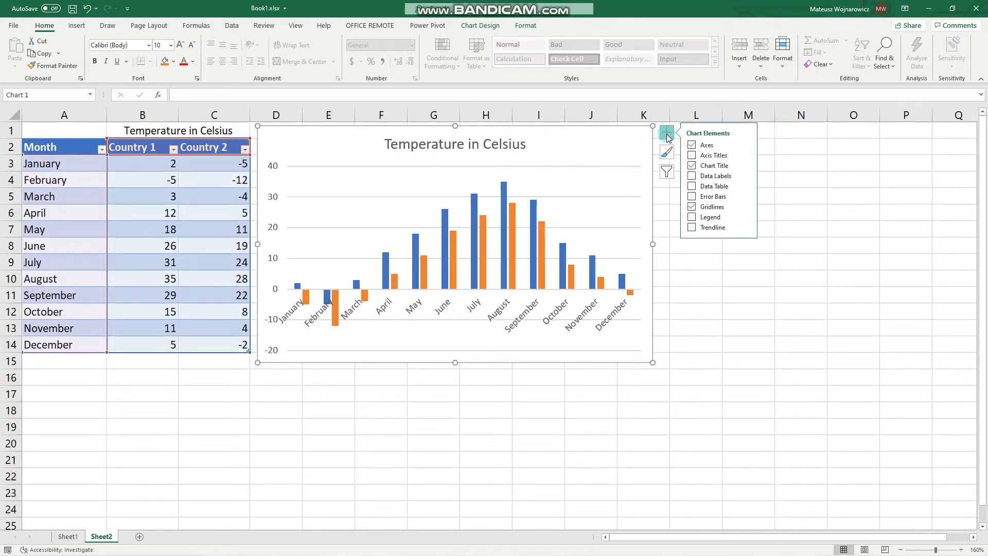
Toggle data labels on then off, and expand their positioning options
{"action": "left_click", "coordinate": [692, 176]}
{"action": "left_click", "coordinate": [692, 177]}
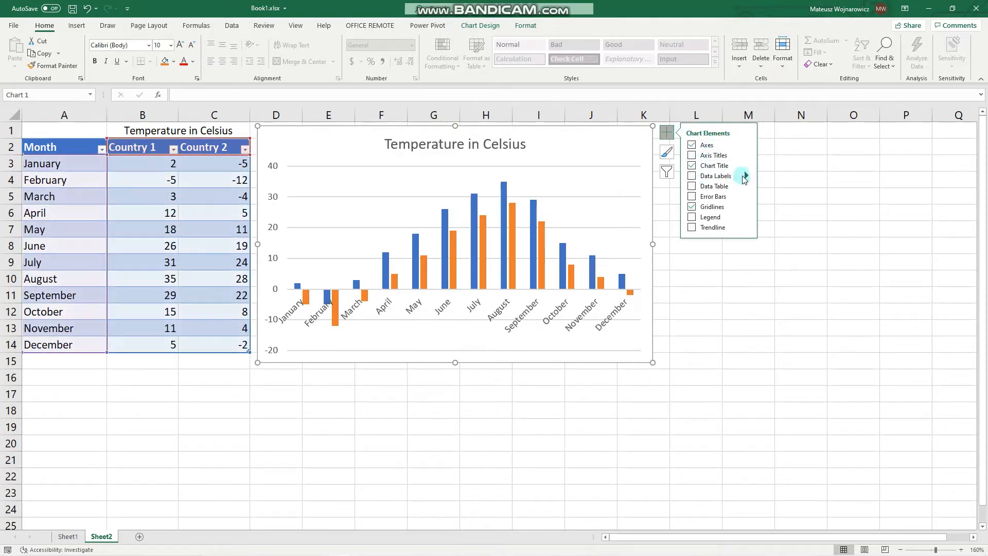
{"action": "left_click", "coordinate": [746, 176]}
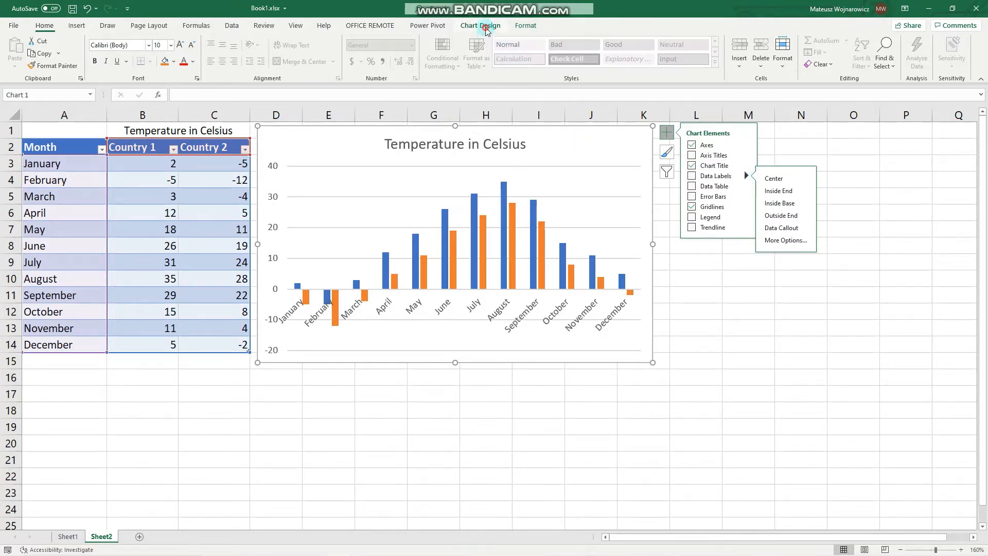
From Chart Design's Add Chart Element, visit More Axis Options and dismiss the Format Axis pane
{"action": "left_click", "coordinate": [480, 25]}
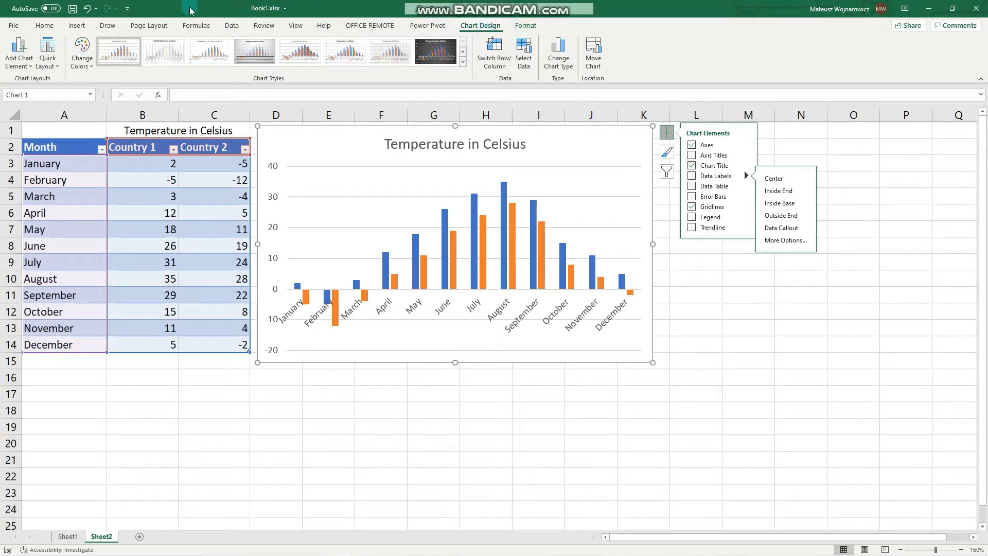
{"action": "left_click", "coordinate": [19, 58]}
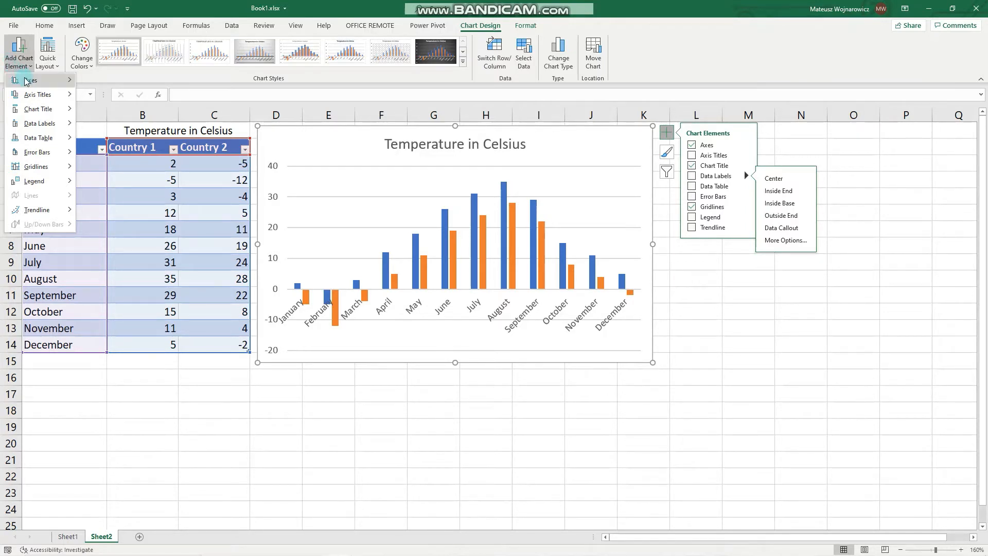
{"action": "mouse_move", "coordinate": [31, 81]}
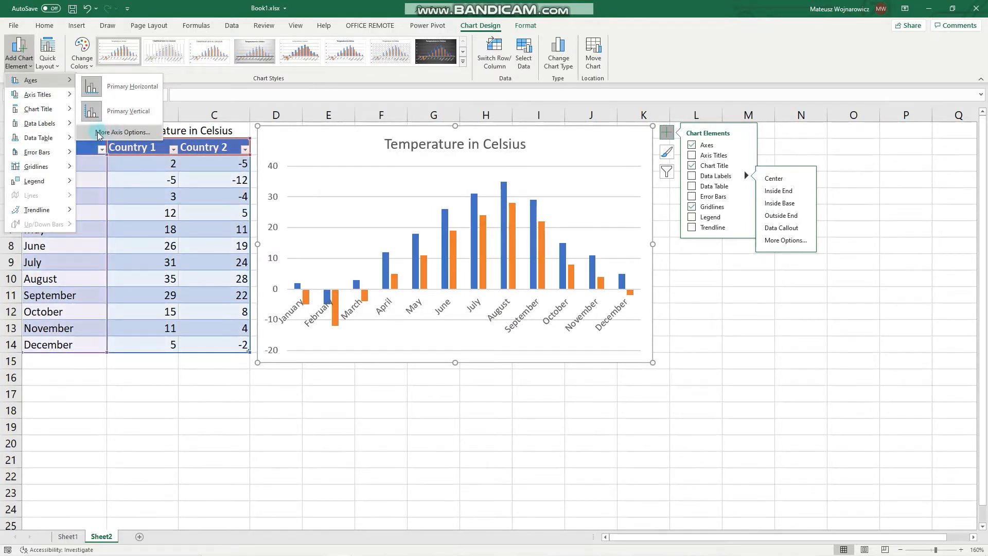
{"action": "left_click", "coordinate": [110, 134]}
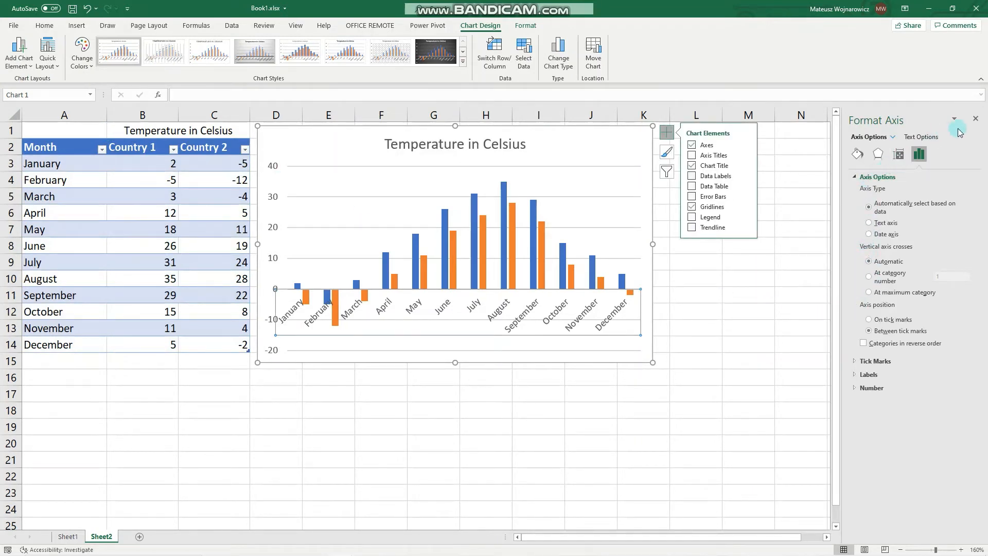
{"action": "left_click", "coordinate": [977, 124]}
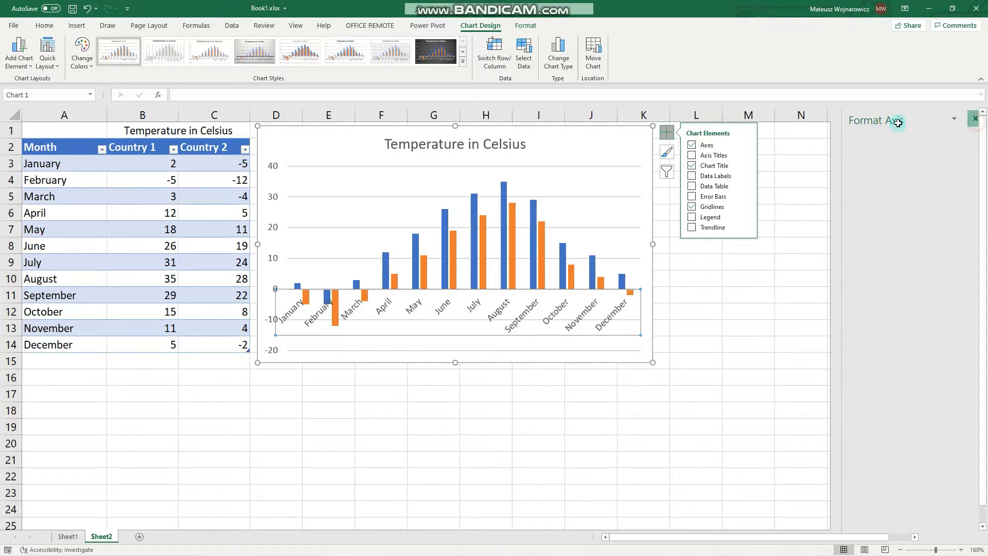
Add a primary vertical axis title and select its placeholder text to rename it 'Temperatures in Celsius'
{"action": "left_click", "coordinate": [17, 61]}
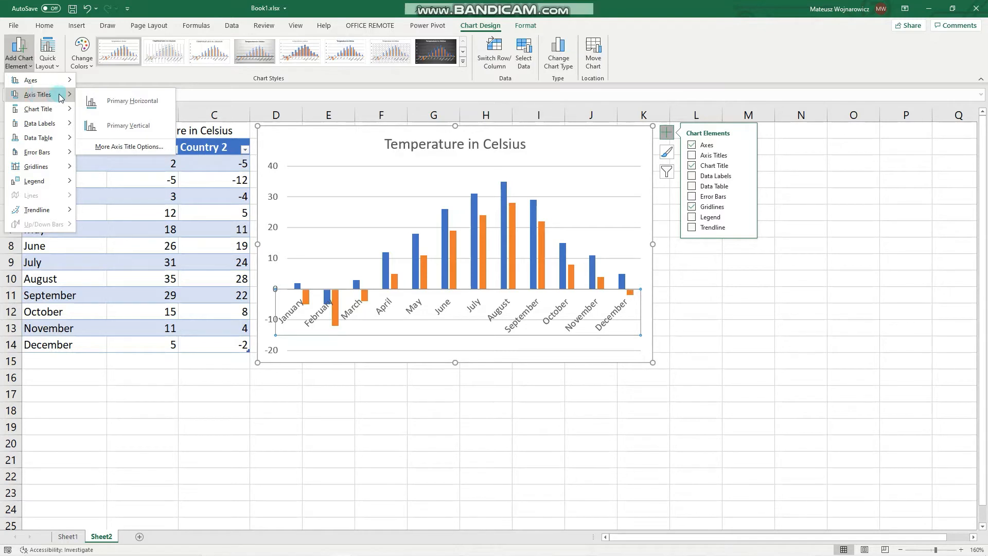
{"action": "left_click", "coordinate": [112, 130]}
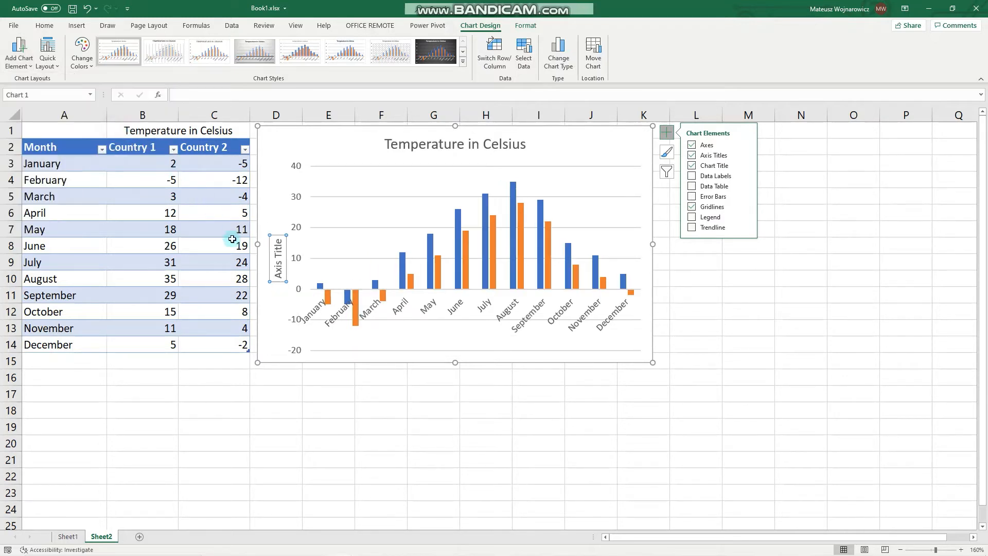
{"action": "double_click", "coordinate": [278, 249]}
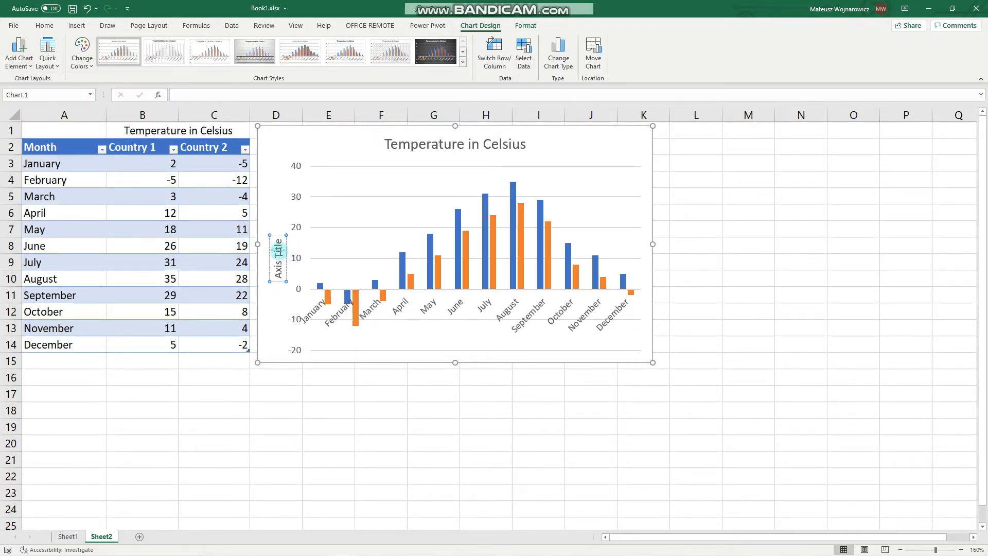
{"action": "left_click", "coordinate": [278, 248]}
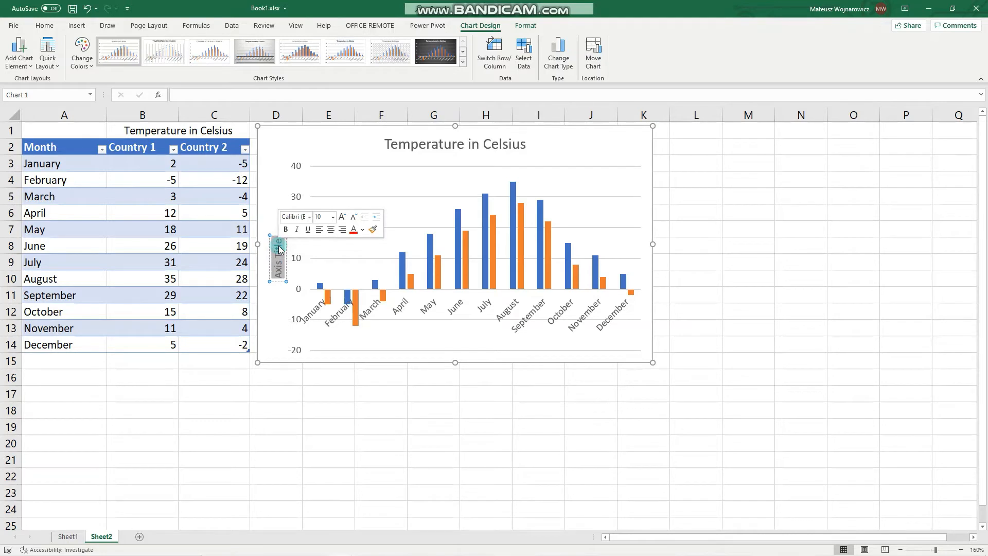
{"action": "type", "text": "Te"}
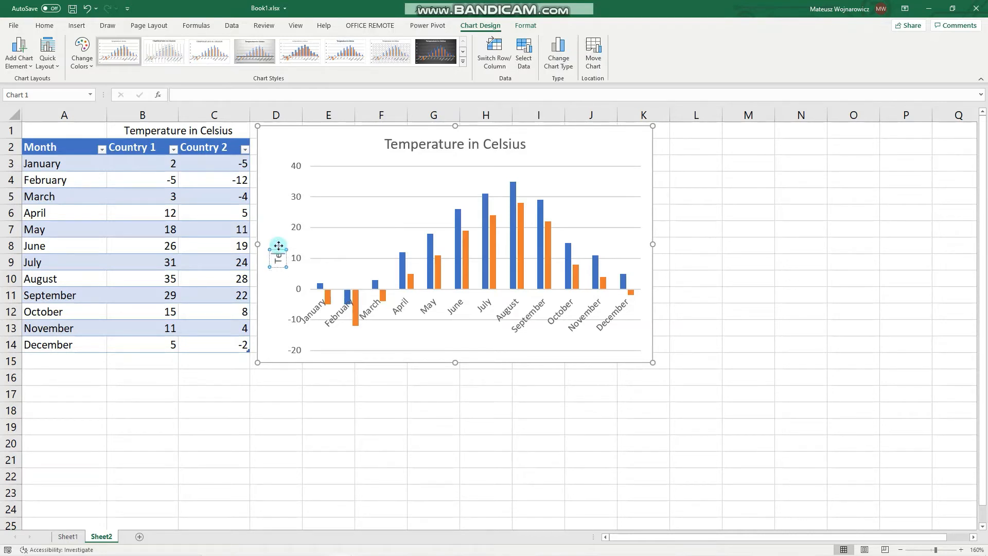
{"action": "type", "text": "mperatures"}
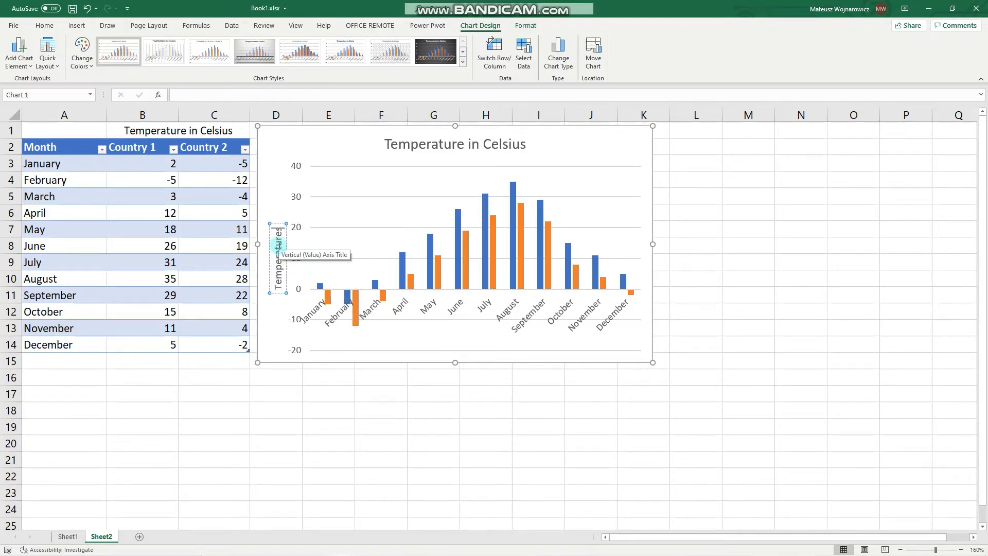
{"action": "type", "text": " in Cel"}
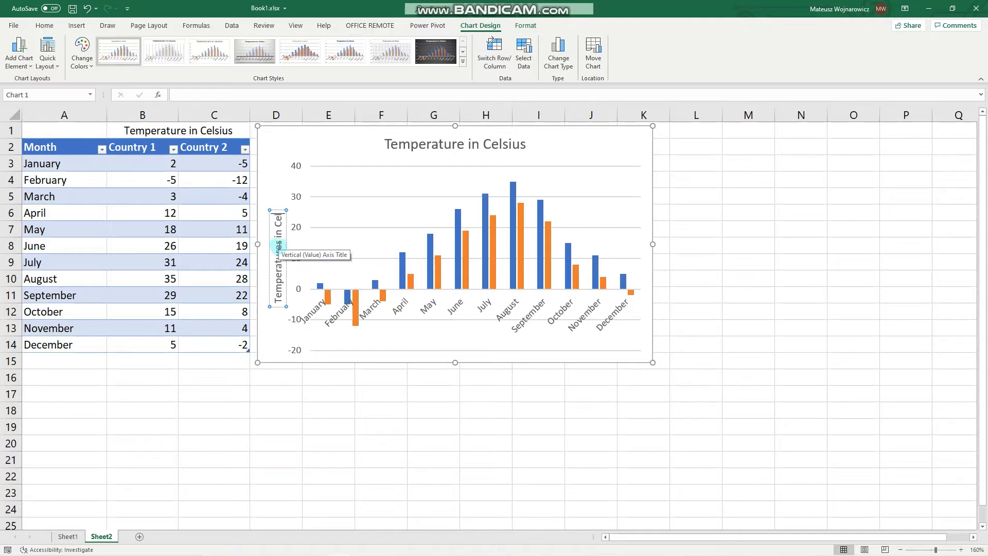
{"action": "type", "text": "sius"}
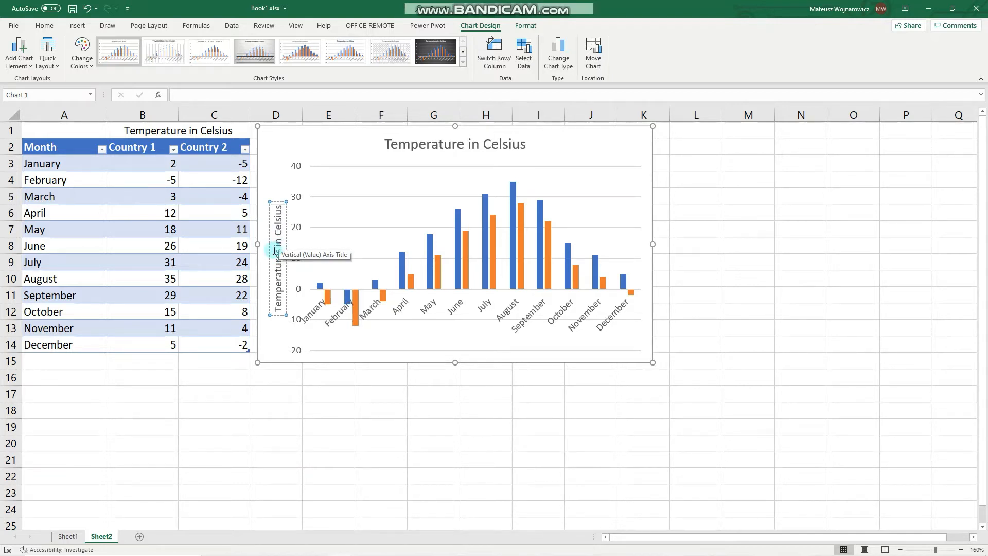
Add a primary horizontal axis title and rename its placeholder to 'Months'
{"action": "left_click", "coordinate": [463, 155]}
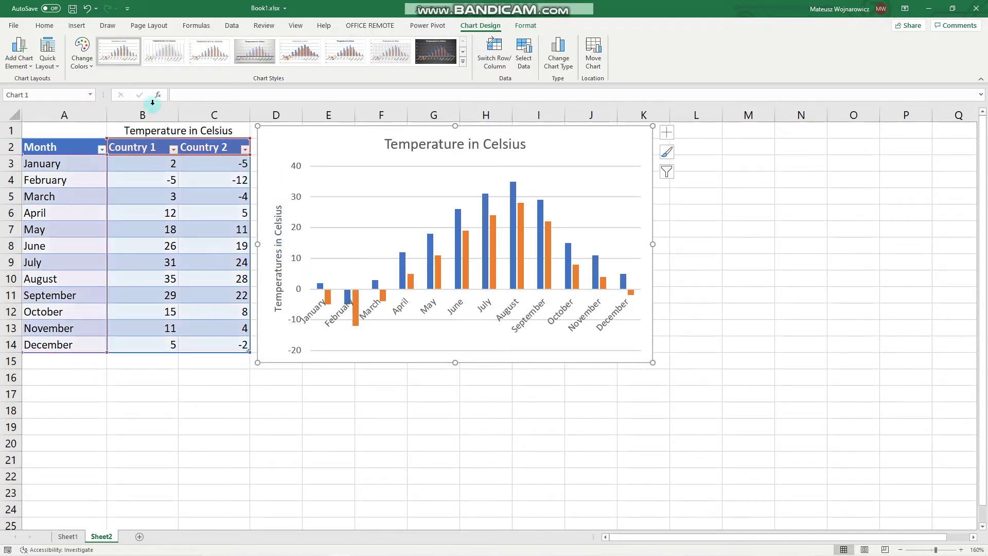
{"action": "left_click", "coordinate": [19, 54]}
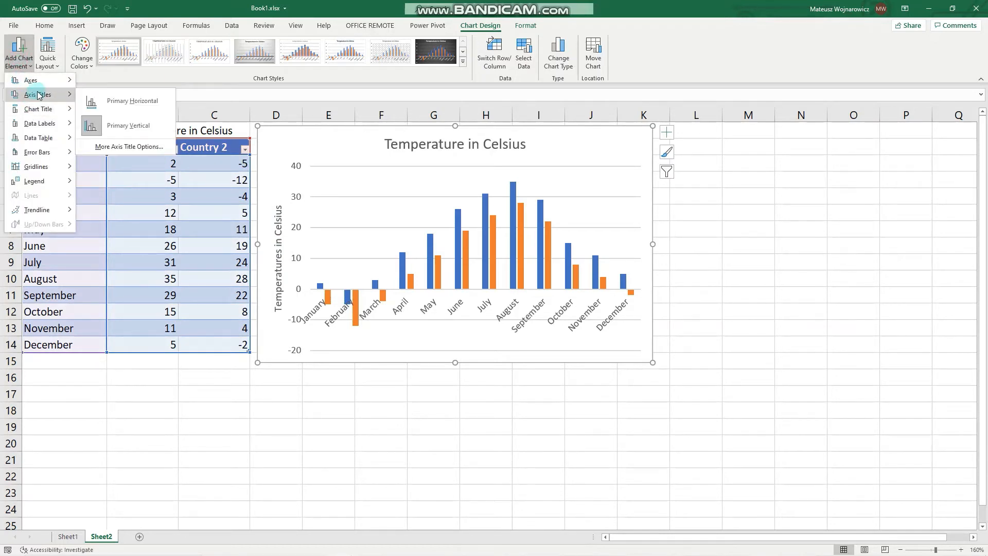
{"action": "left_click", "coordinate": [132, 101]}
{"action": "double_click", "coordinate": [474, 342]}
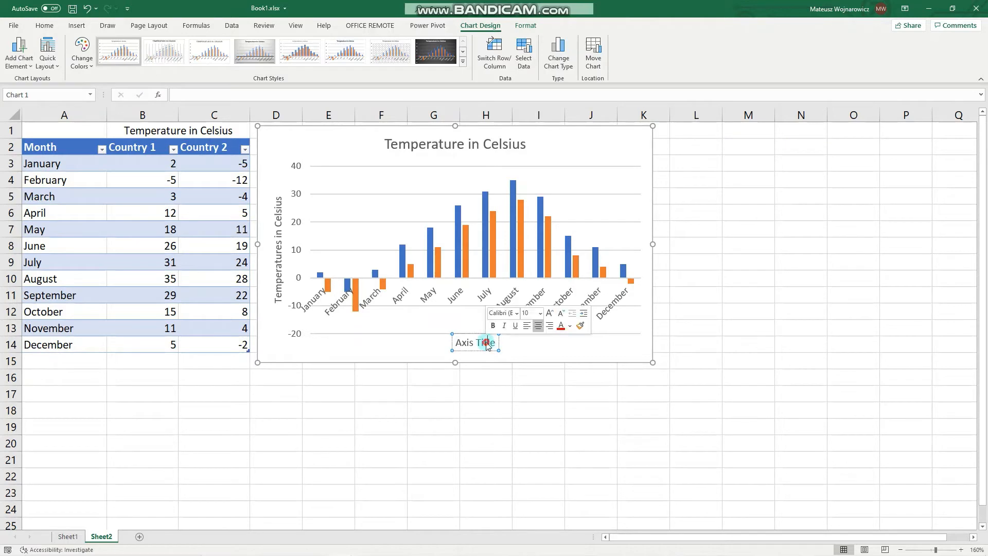
{"action": "type", "text": "M"}
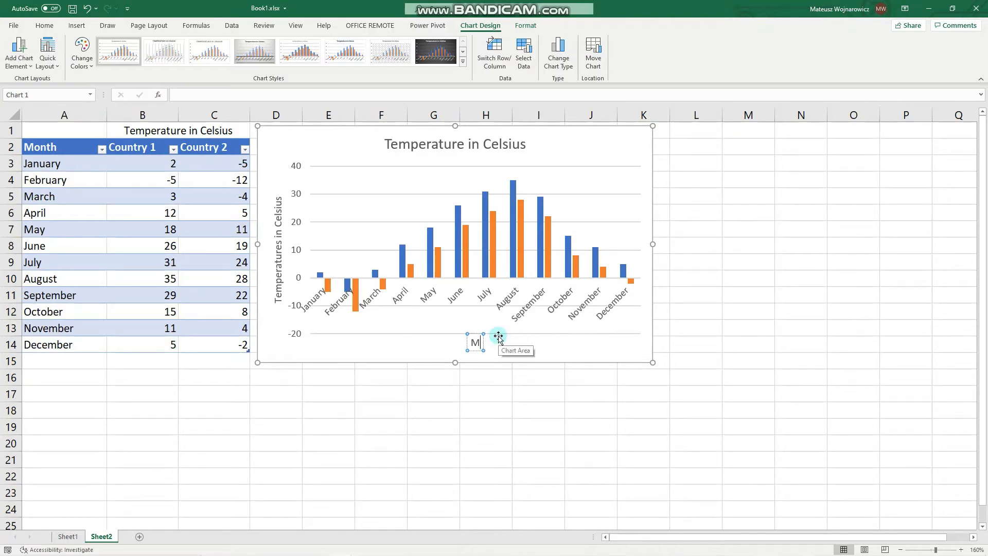
{"action": "type", "text": "onths"}
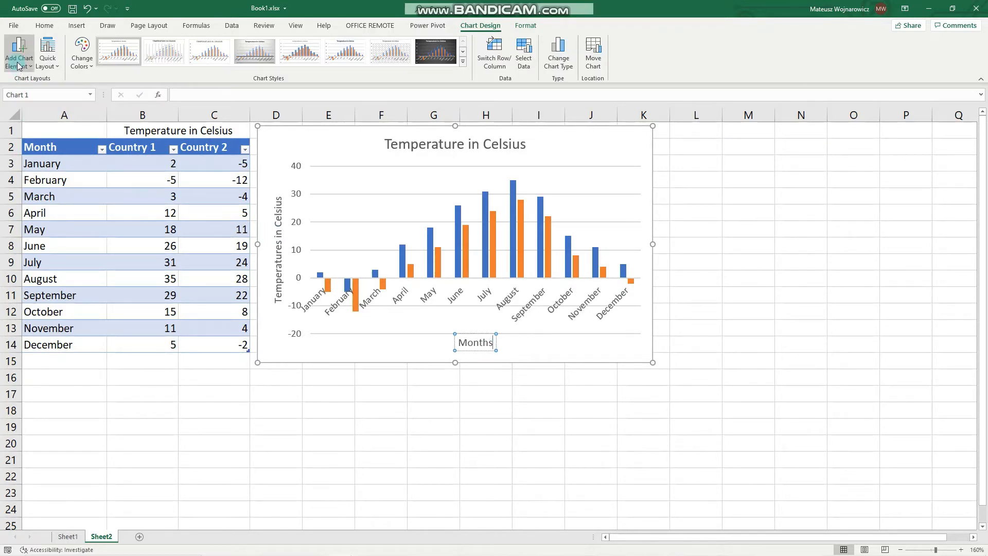
{"action": "left_click", "coordinate": [18, 58]}
{"action": "mouse_move", "coordinate": [37, 108]}
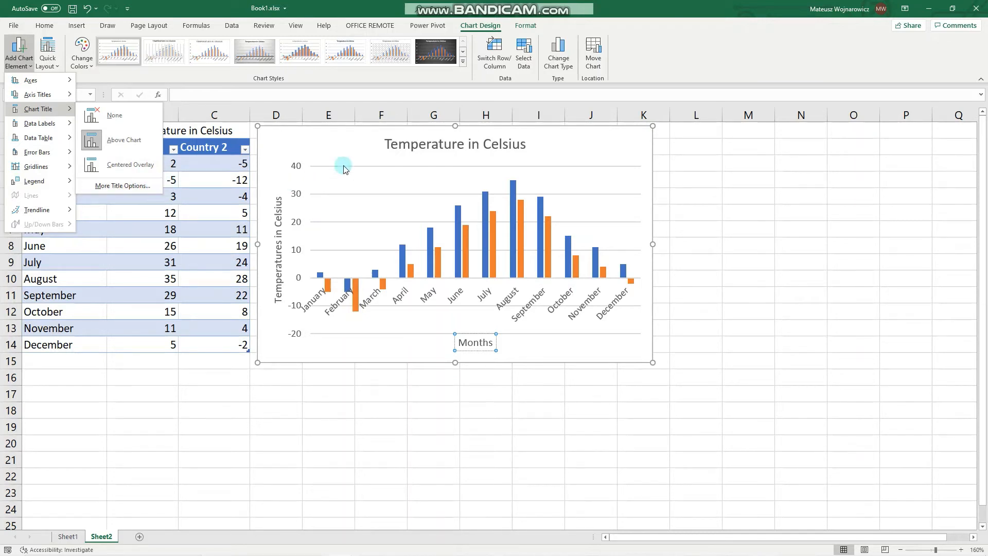
Select the chart title and commit an accidental text edit into it
{"action": "left_click", "coordinate": [407, 148]}
{"action": "left_click", "coordinate": [409, 147]}
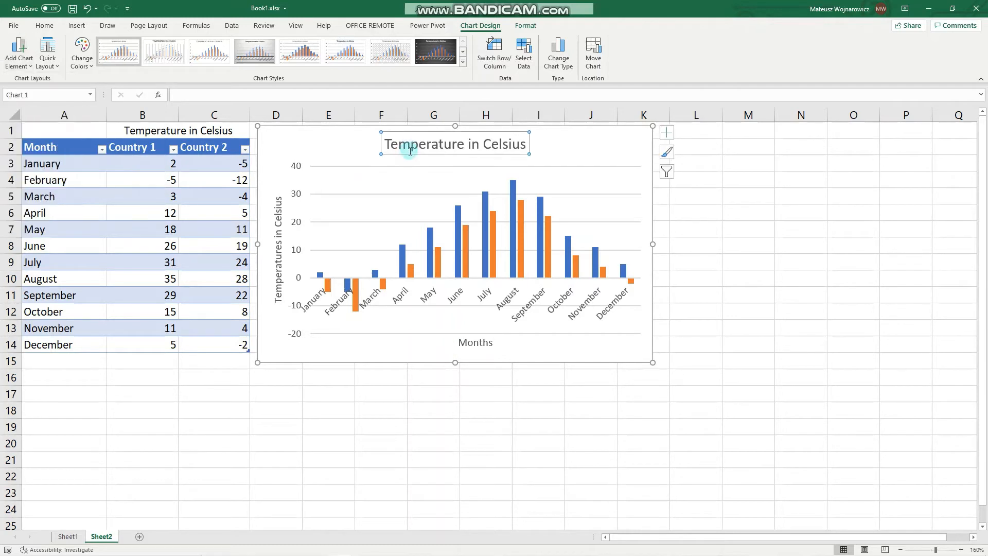
{"action": "type", "text": "jdj"}
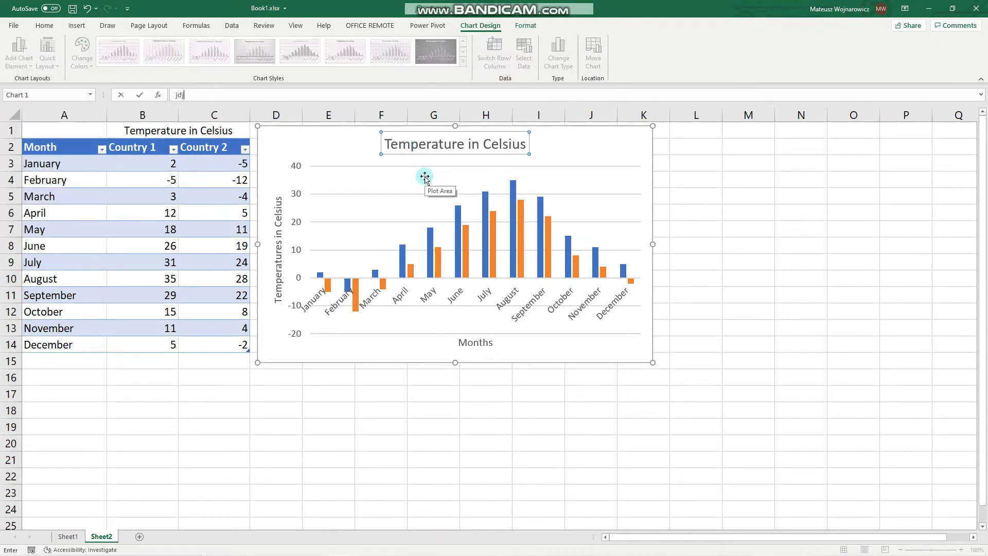
{"action": "right_click", "coordinate": [429, 147]}
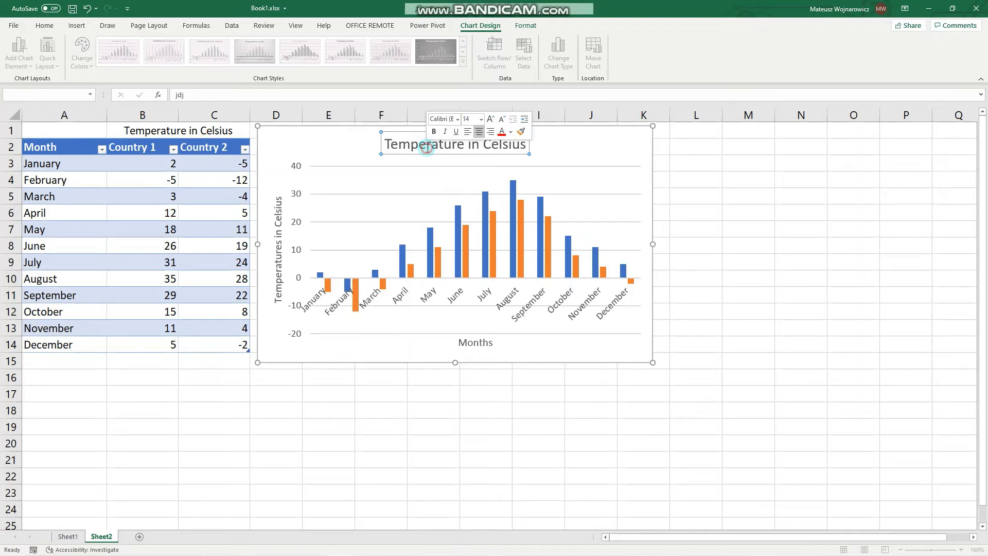
{"action": "key", "text": "Return"}
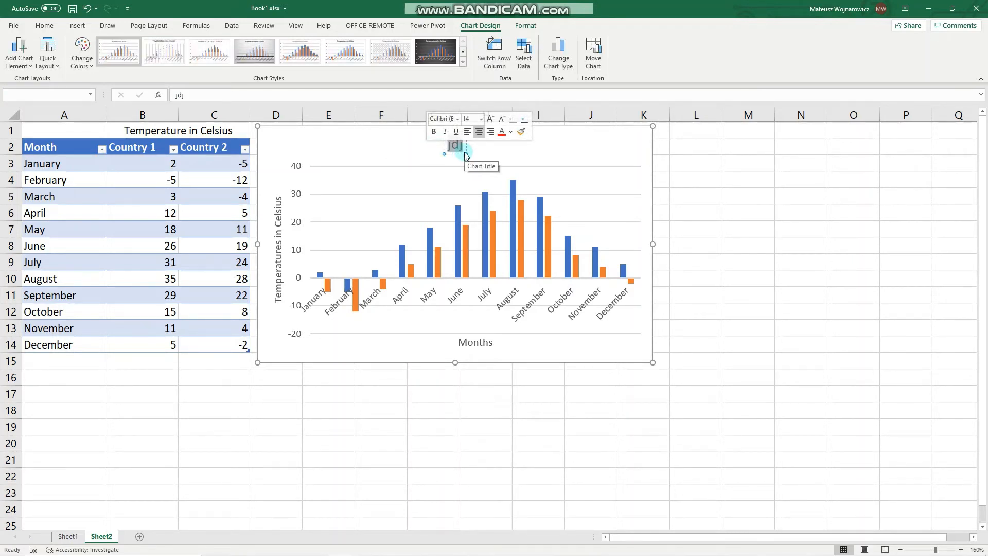
Clear cell B1's text by mistake and undo it to restore the header
{"action": "left_click", "coordinate": [205, 129]}
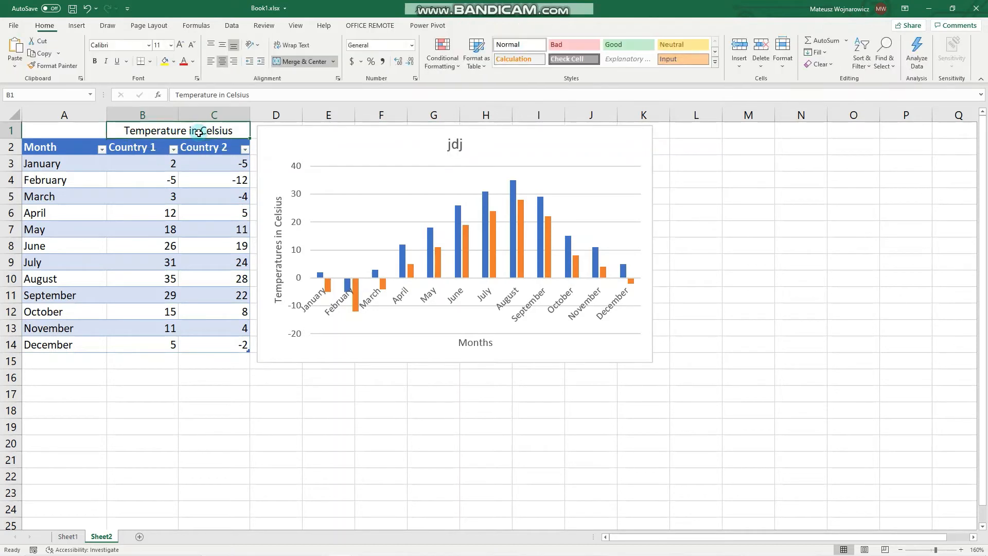
{"action": "double_click", "coordinate": [205, 127]}
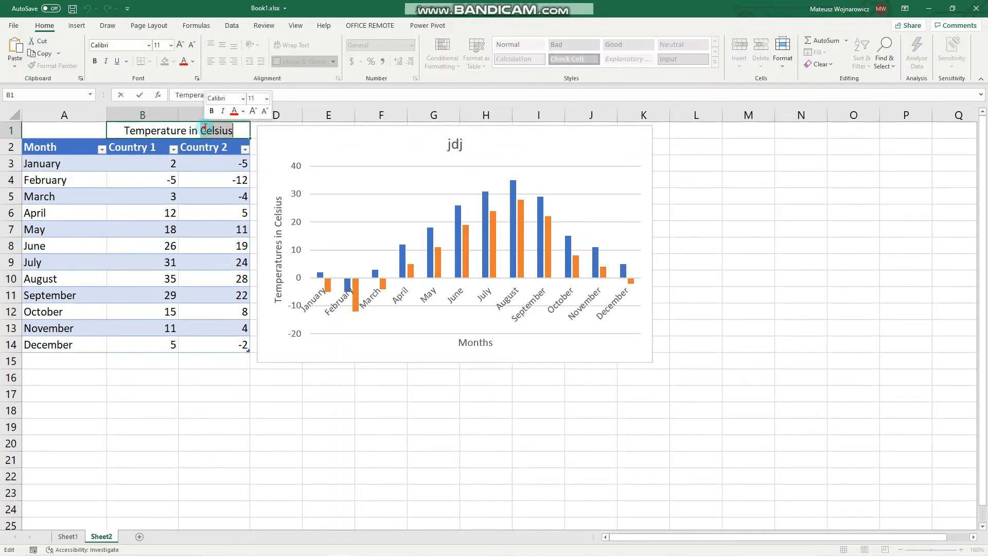
{"action": "triple_click", "coordinate": [205, 130]}
{"action": "key", "text": "BackSpace"}
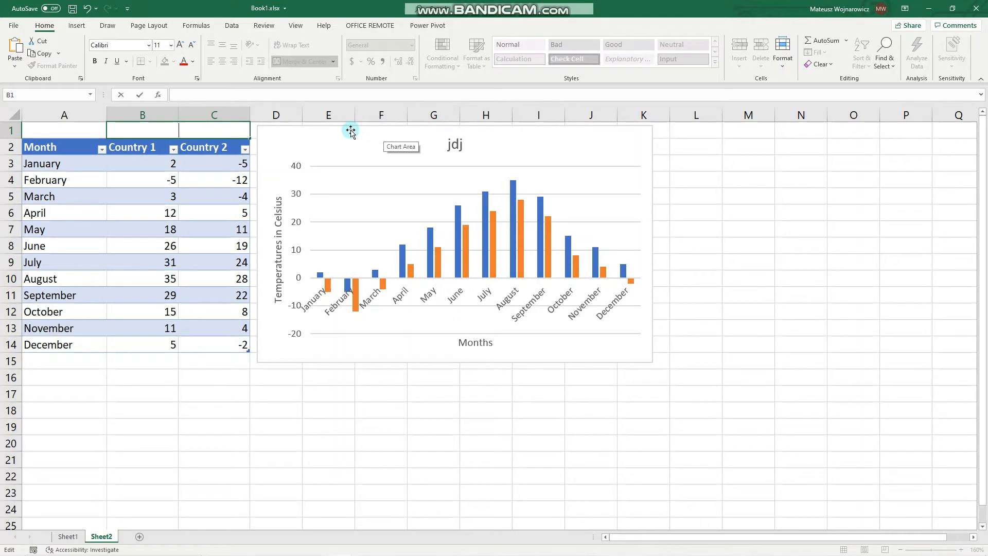
{"action": "key", "text": "ctrl+z"}
Undo the chart title change back to 'Temperature in Celsius', with Format Chart Title open
{"action": "left_click", "coordinate": [454, 144]}
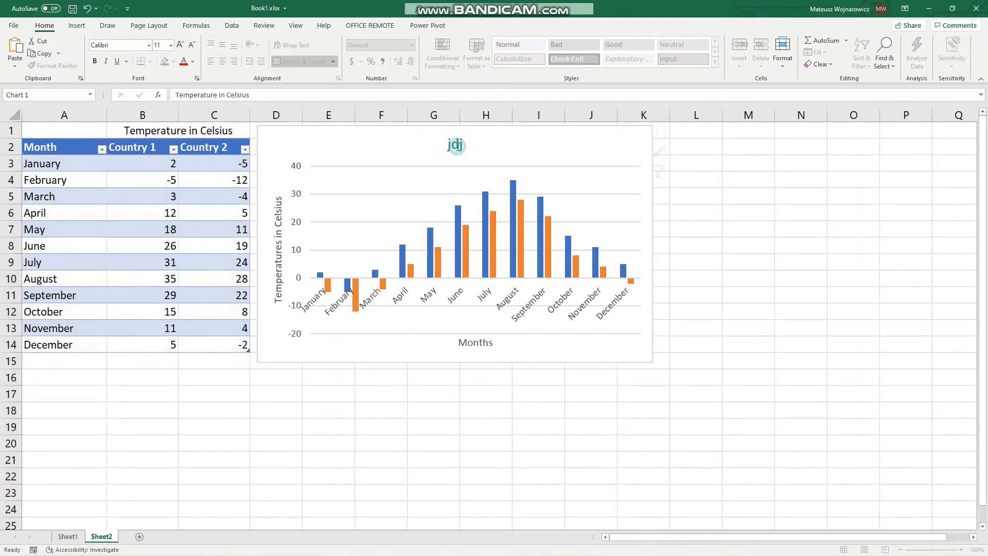
{"action": "double_click", "coordinate": [457, 146]}
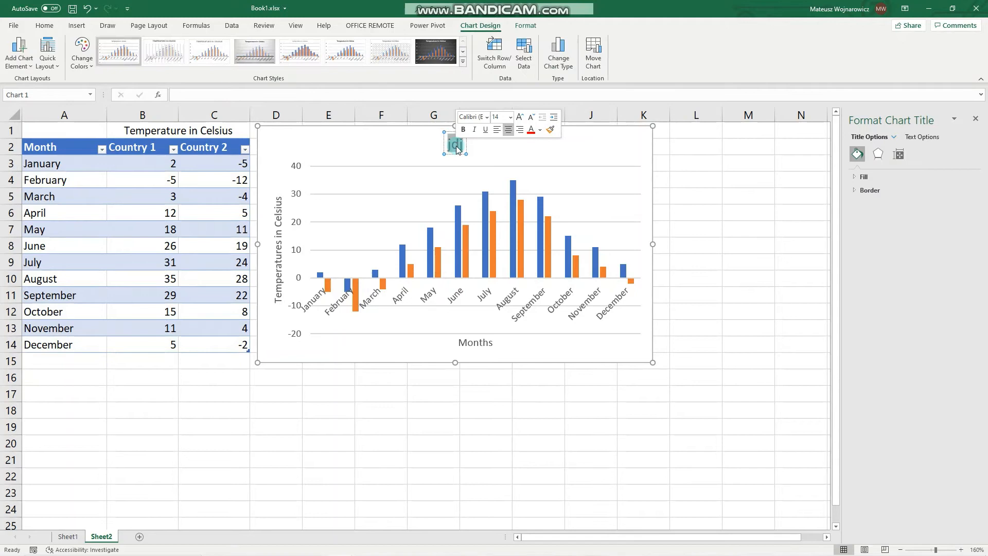
{"action": "key", "text": "ctrl+z"}
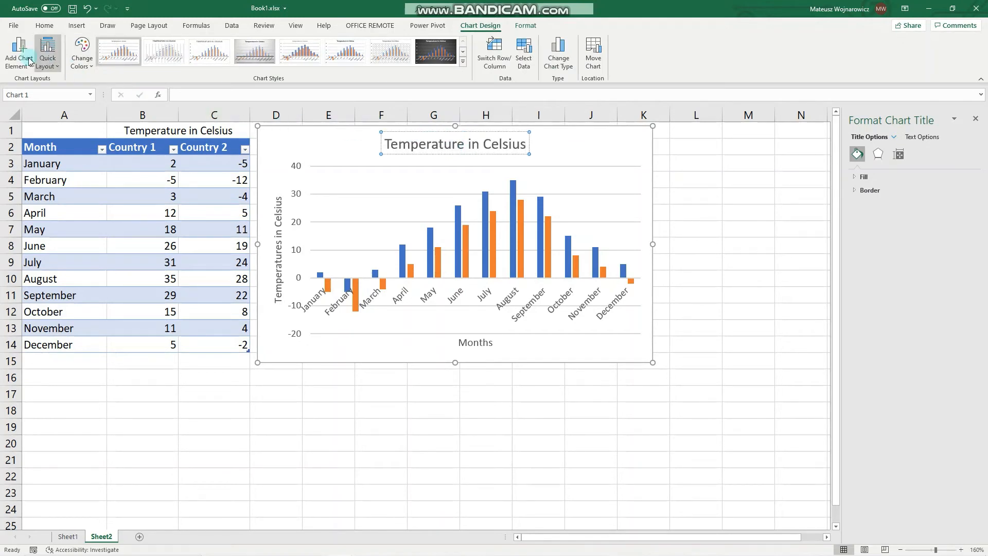
Add Outside End data labels showing each bar's temperature value
{"action": "left_click", "coordinate": [30, 62]}
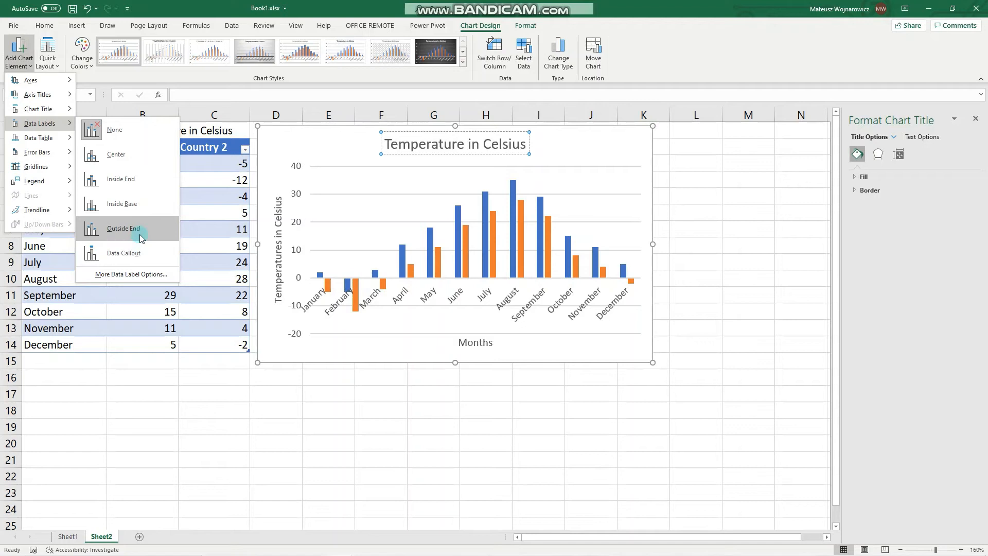
{"action": "left_click", "coordinate": [140, 231]}
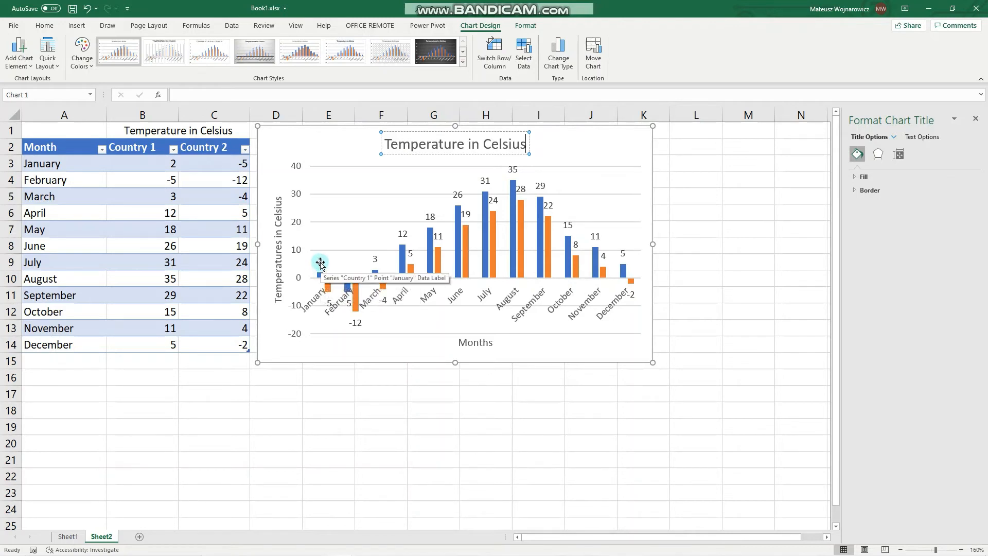
Add a data table with legend keys beneath the chart
{"action": "left_click", "coordinate": [17, 61]}
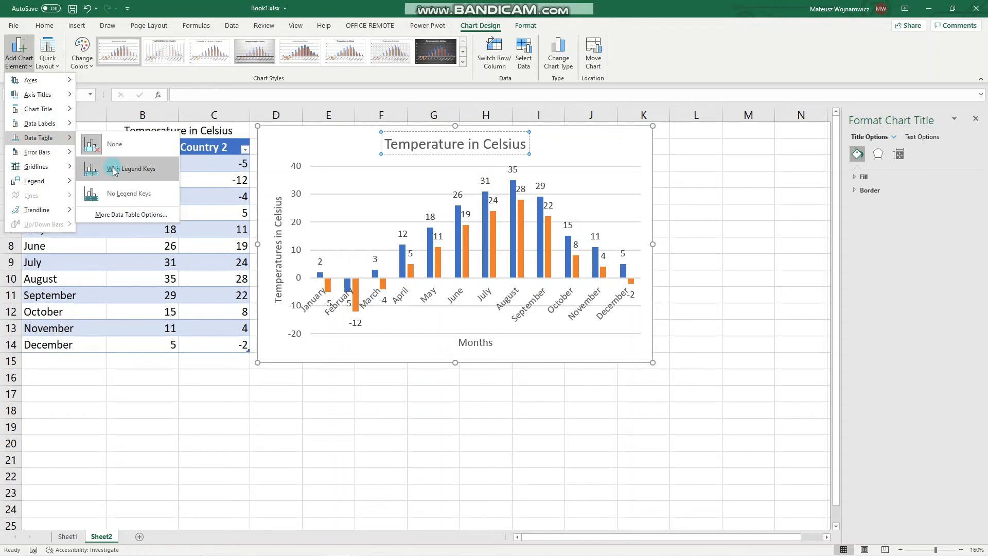
{"action": "left_click", "coordinate": [152, 172]}
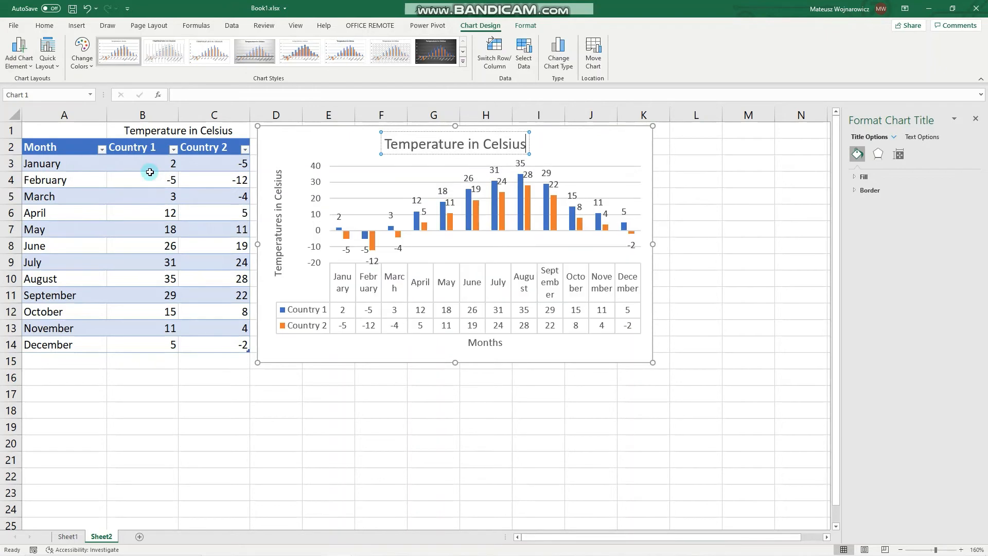
{"action": "left_click", "coordinate": [19, 53]}
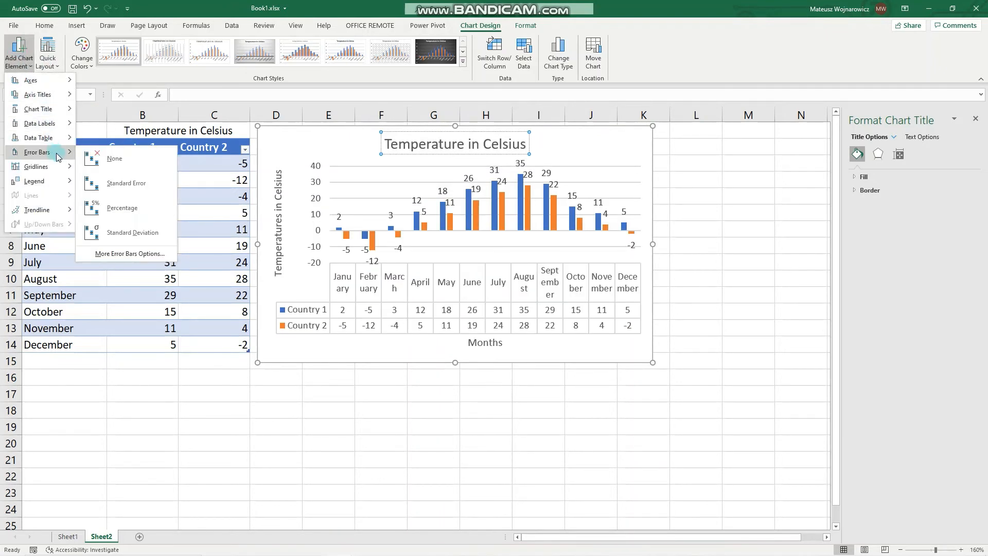
{"action": "mouse_move", "coordinate": [37, 167]}
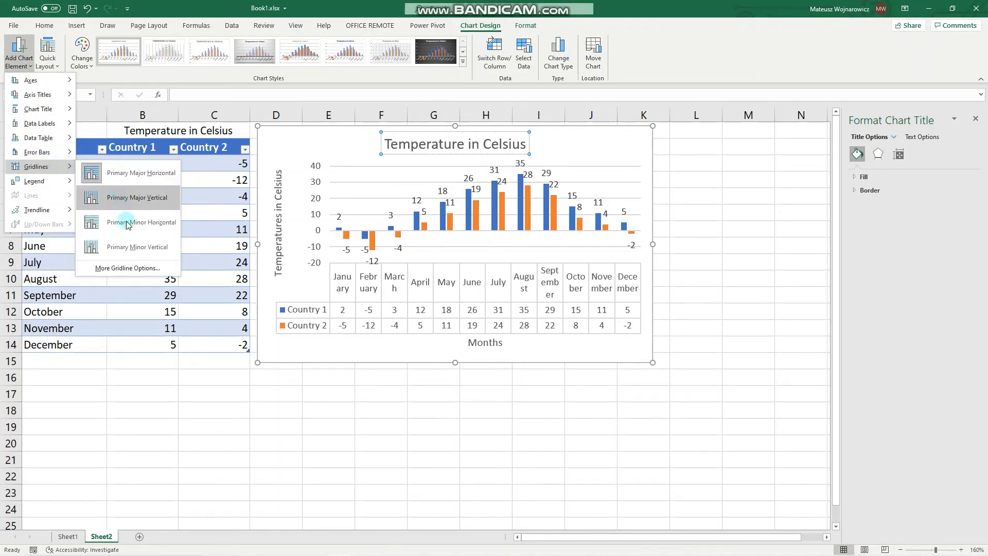
Add primary minor vertical gridlines to the plot area
{"action": "left_click", "coordinate": [128, 252]}
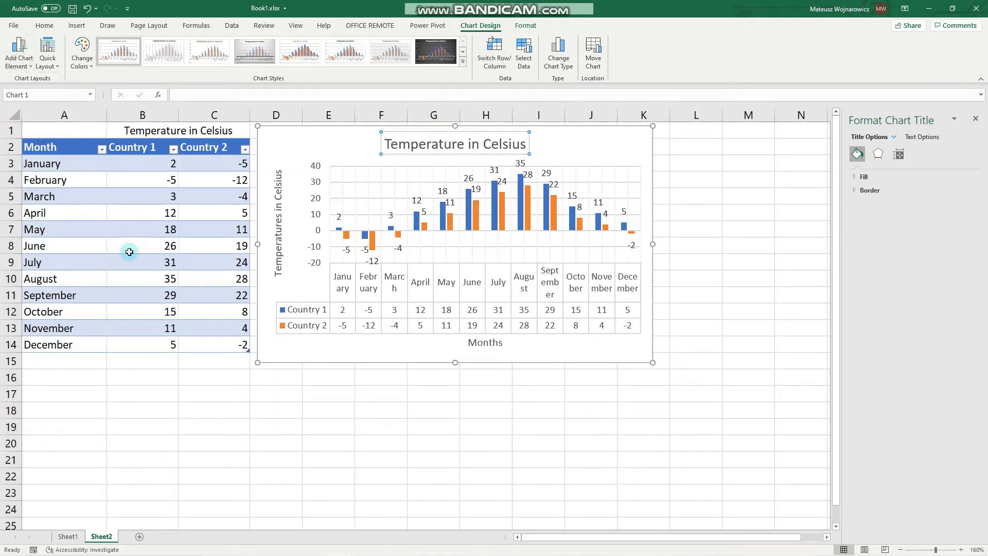
{"action": "left_click", "coordinate": [13, 72]}
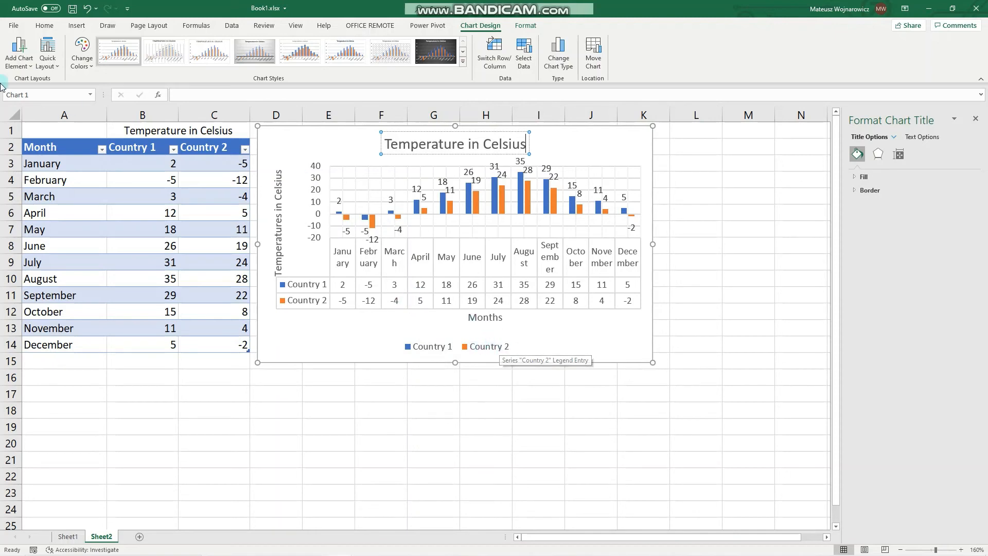
Reopen Add Chart Element to place the legend at the bottom
{"action": "left_click", "coordinate": [19, 54]}
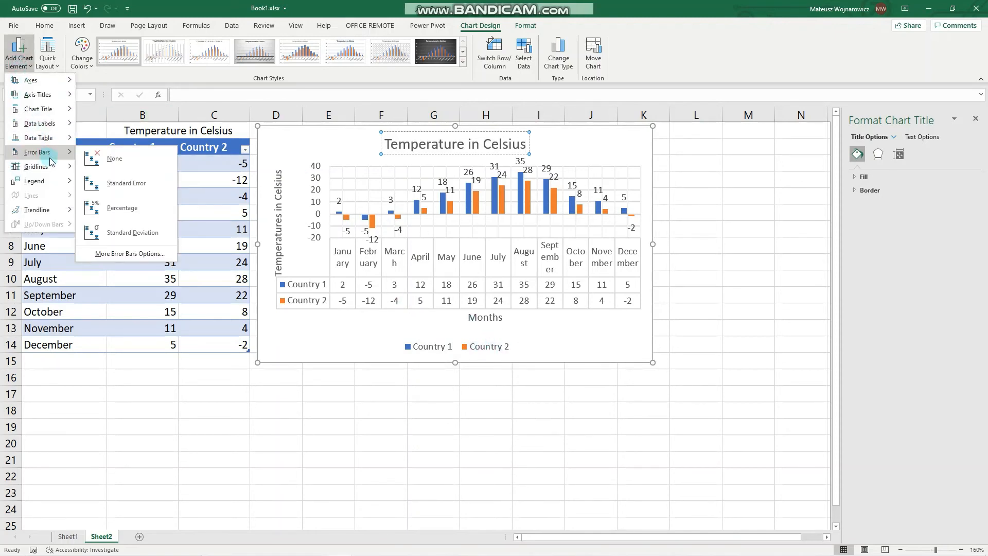
{"action": "mouse_move", "coordinate": [37, 210]}
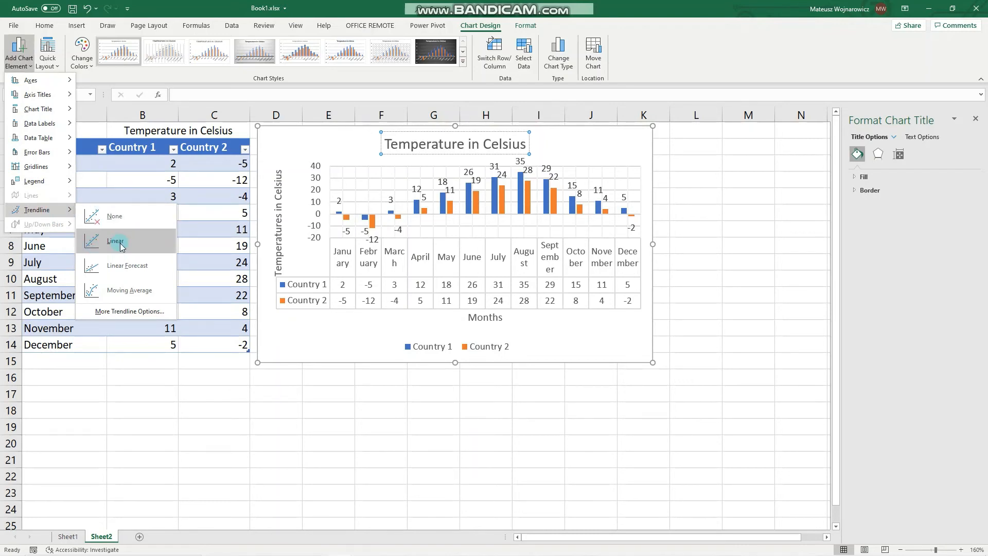
Add a two-period moving-average trendline for the Country 1 series
{"action": "left_click", "coordinate": [133, 294]}
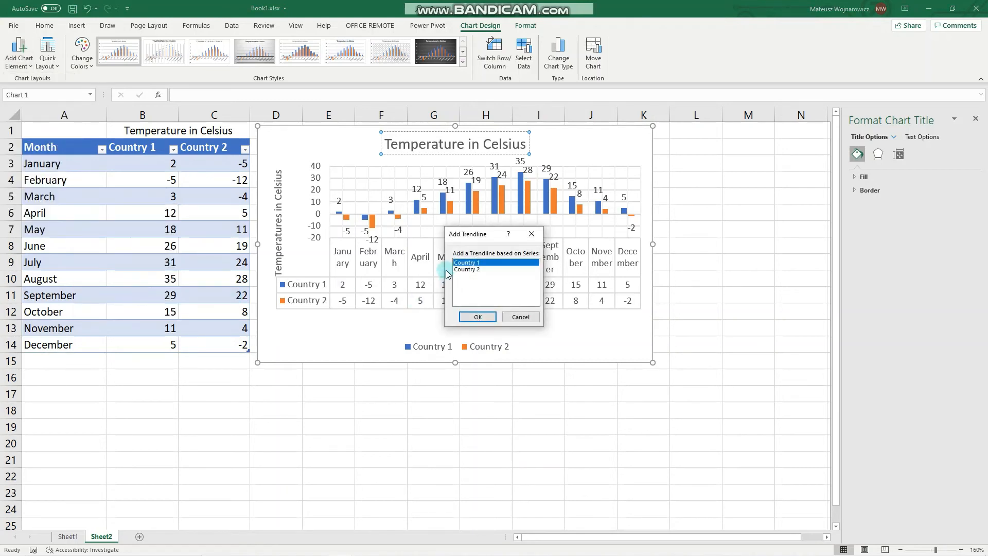
{"action": "left_click", "coordinate": [476, 317]}
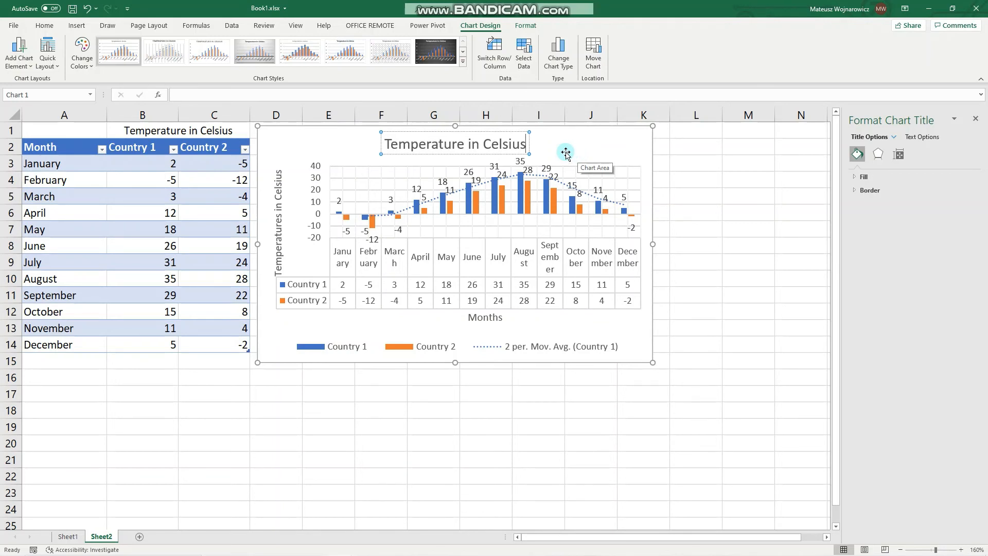
{"action": "left_click", "coordinate": [28, 58]}
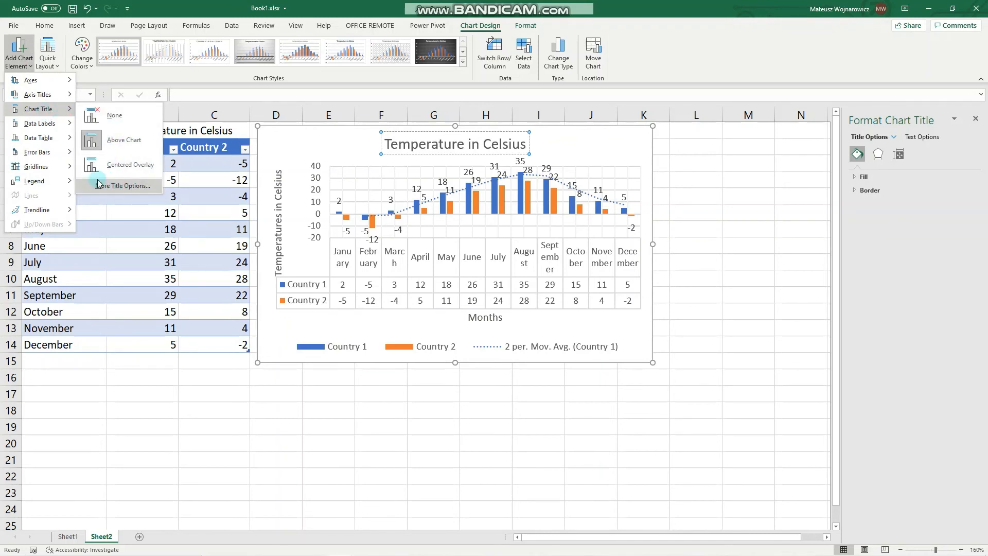
Apply Quick Layout 5, keeping title, vertical axis title, gridlines and data table
{"action": "left_click", "coordinate": [56, 58]}
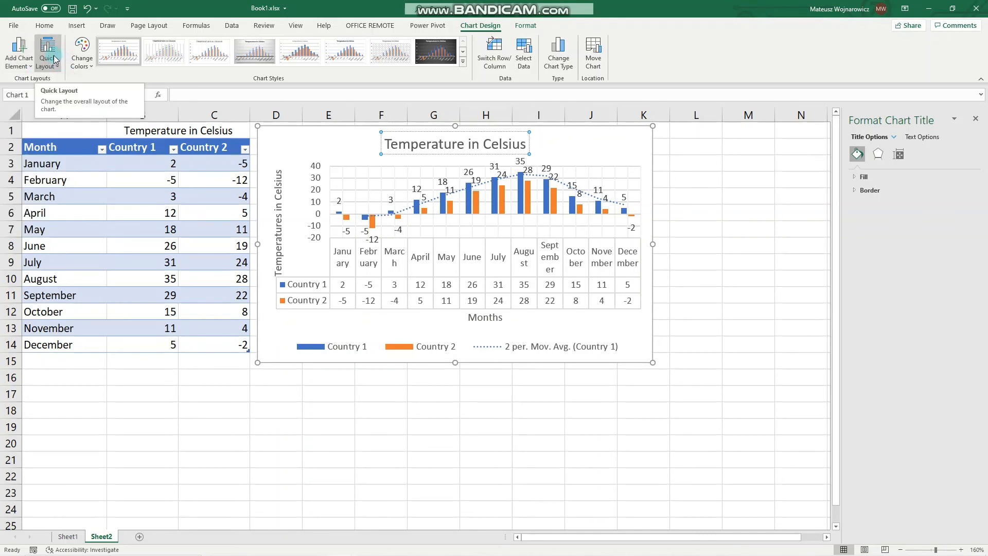
{"action": "left_click", "coordinate": [56, 61]}
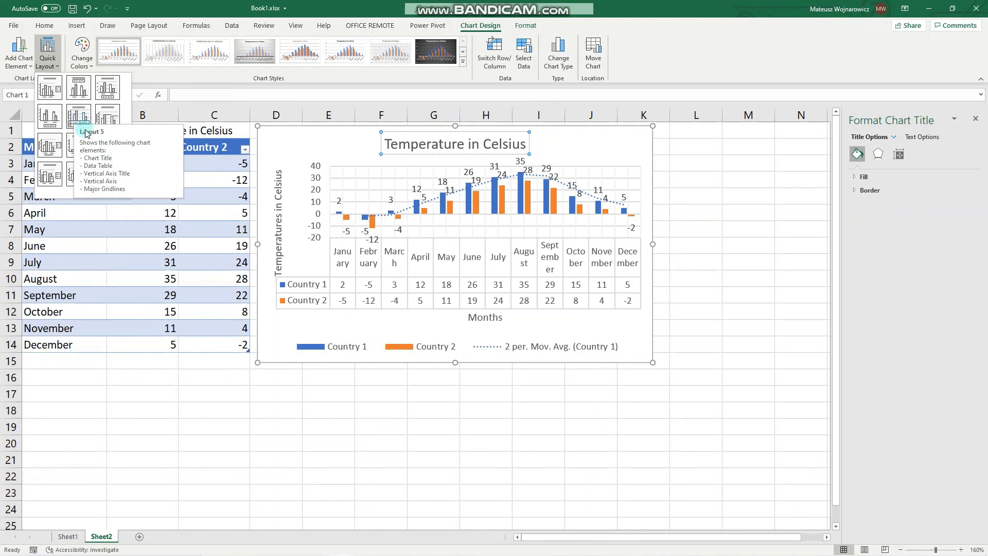
{"action": "left_click", "coordinate": [79, 117]}
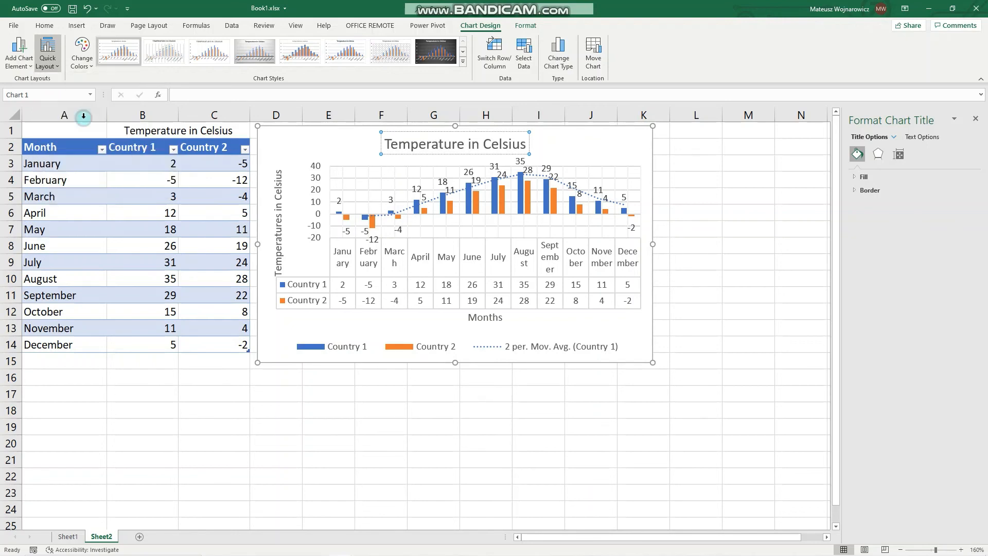
{"action": "left_click", "coordinate": [47, 56]}
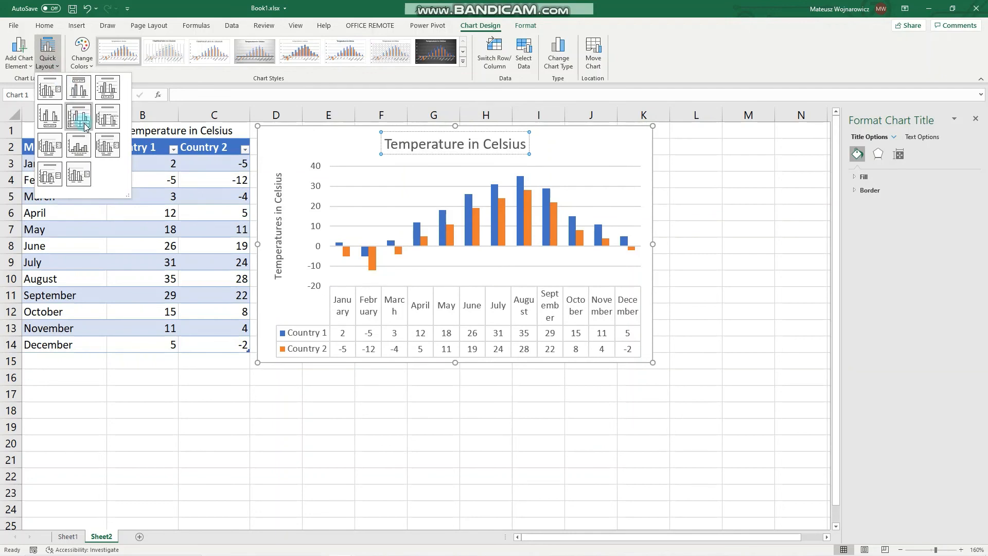